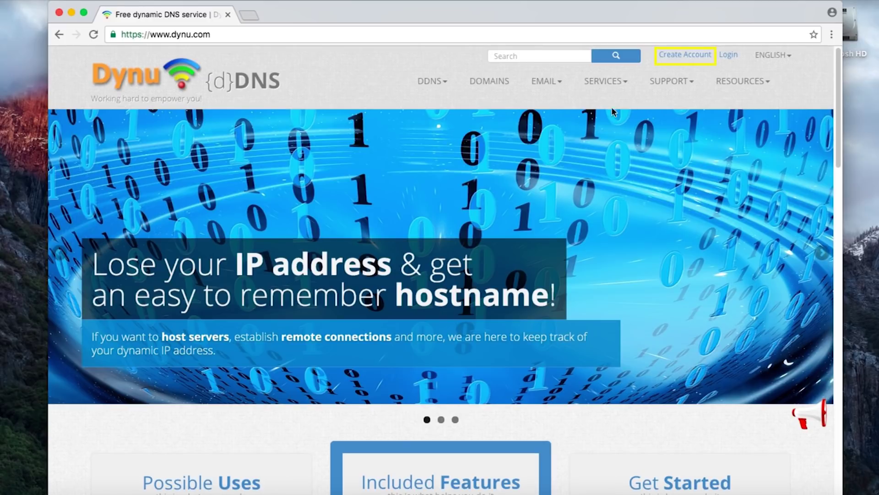
# Step: Register a new Dynu account, then log in with username 'me' and its password
pyautogui.click(676, 56)
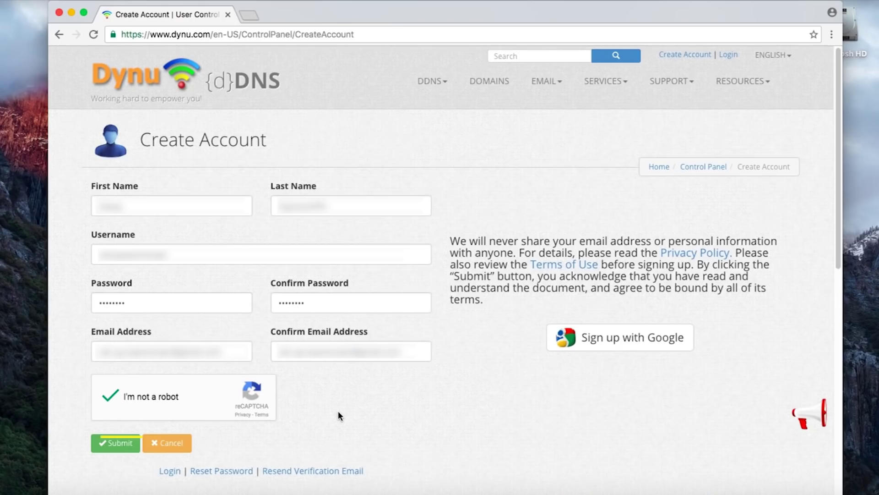
pyautogui.click(114, 442)
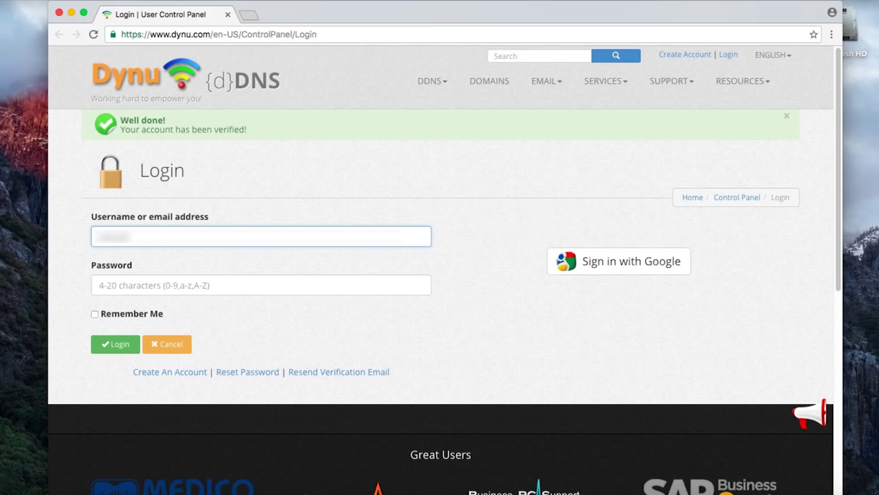
pyautogui.write('me')
pyautogui.press('Tab')
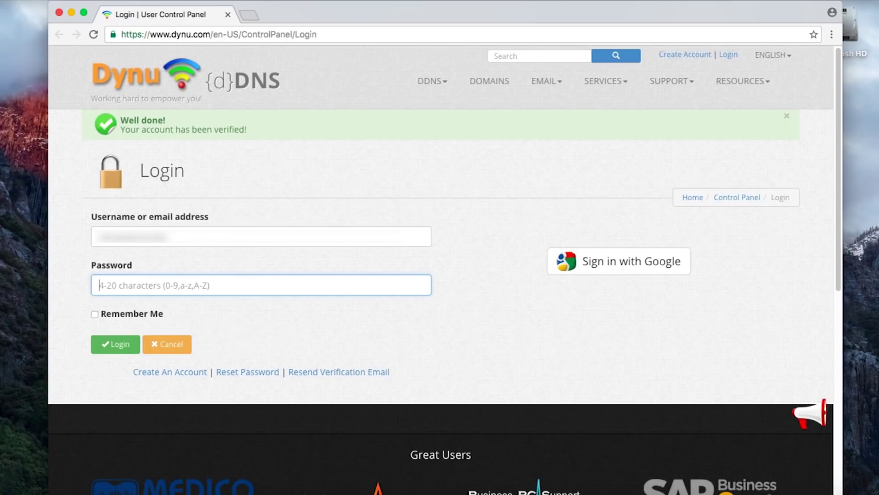
pyautogui.write('passw')
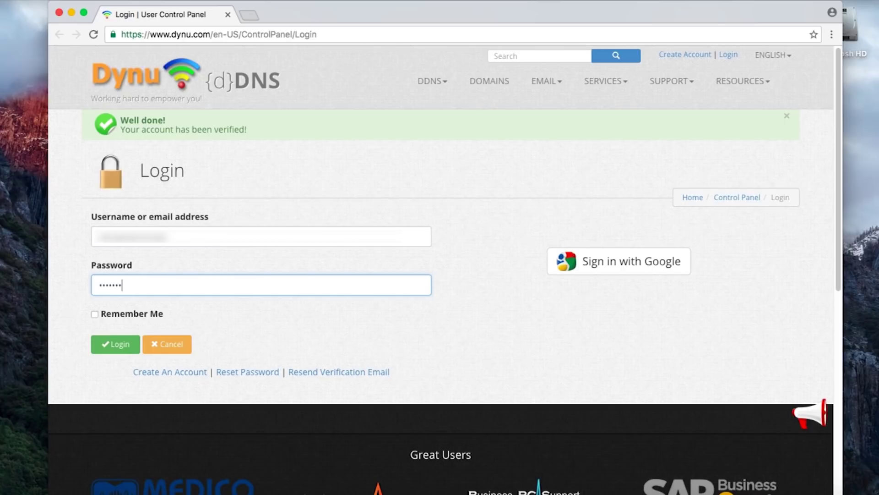
pyautogui.write('ord')
pyautogui.press('Return')
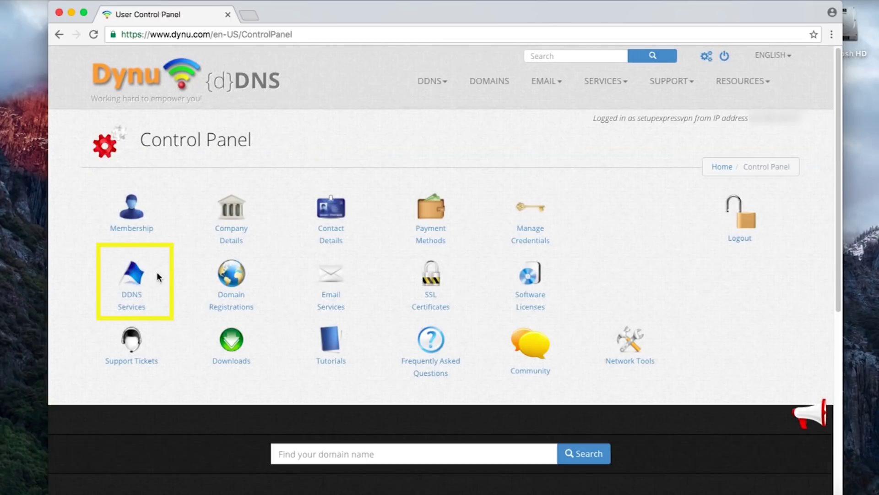
# Step: Add a new DDNS entry with host name 'setupexpressvpn' under dynu.com
pyautogui.click(135, 280)
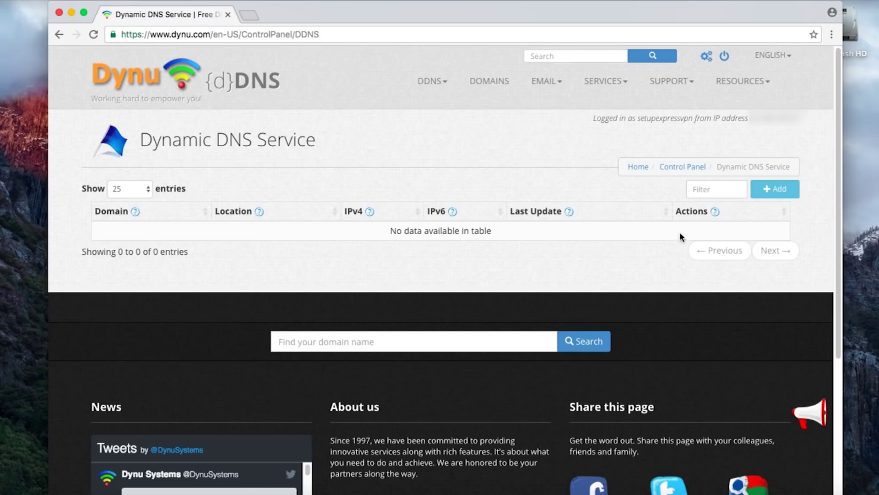
pyautogui.click(764, 189)
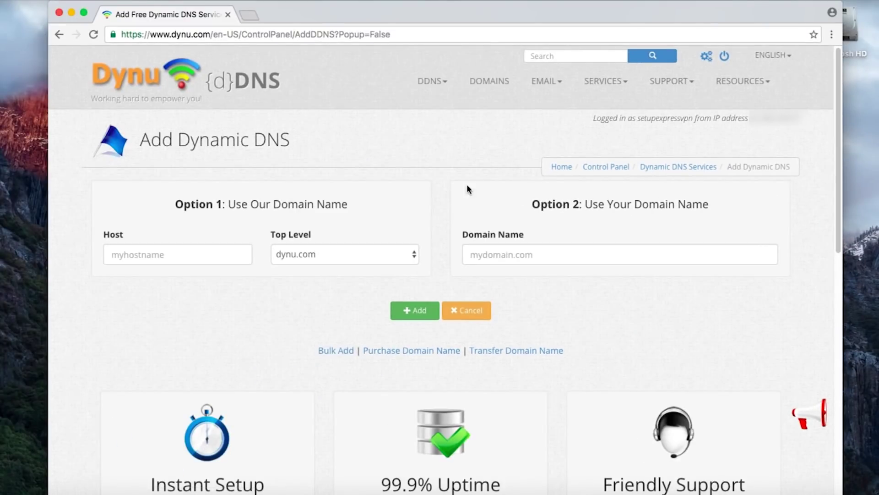
pyautogui.click(217, 250)
pyautogui.write('setupexpressvpn')
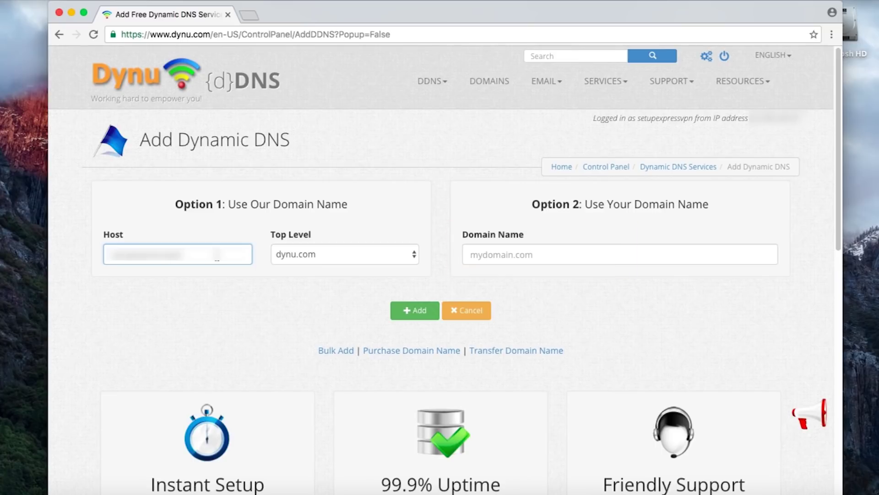
# Step: Create the setupexpressvpn dynu.com hostname with the wildcard IPv4 and IPv6 aliases unchecked
pyautogui.click(402, 315)
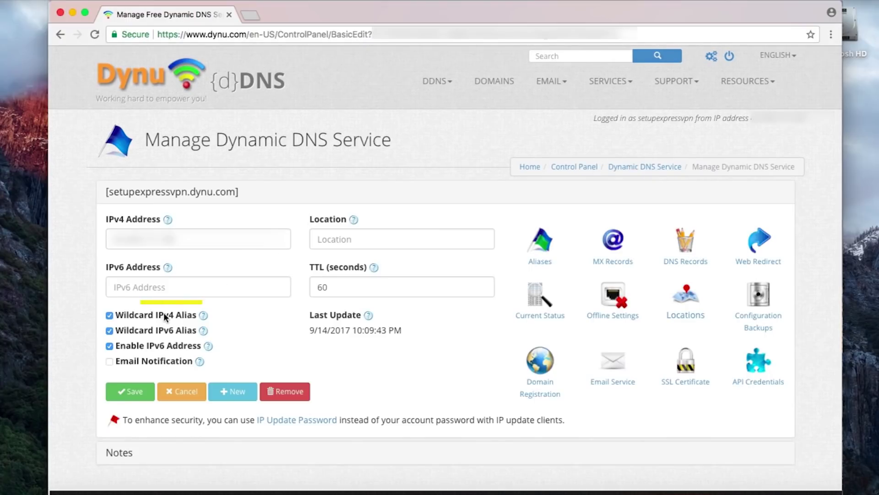
pyautogui.click(110, 316)
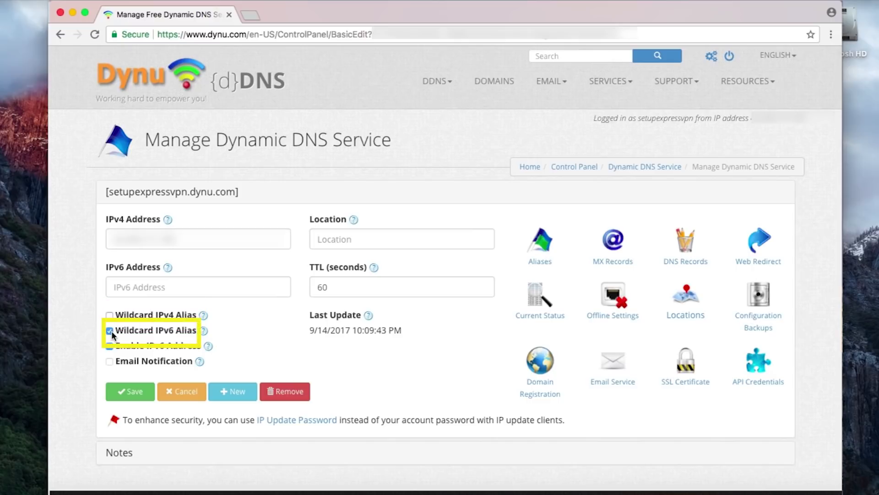
pyautogui.click(110, 331)
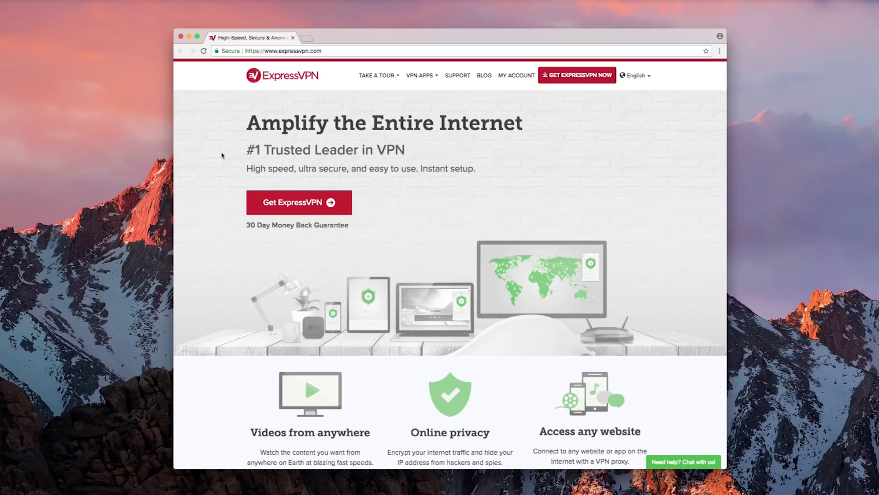
# Step: Sign in to ExpressVPN with email and password and reach the DNS Settings page
pyautogui.click(503, 76)
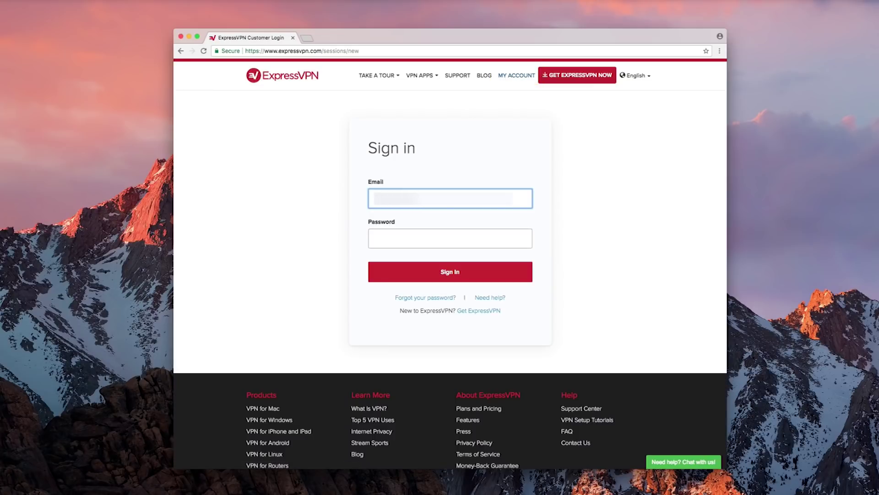
pyautogui.press('Tab')
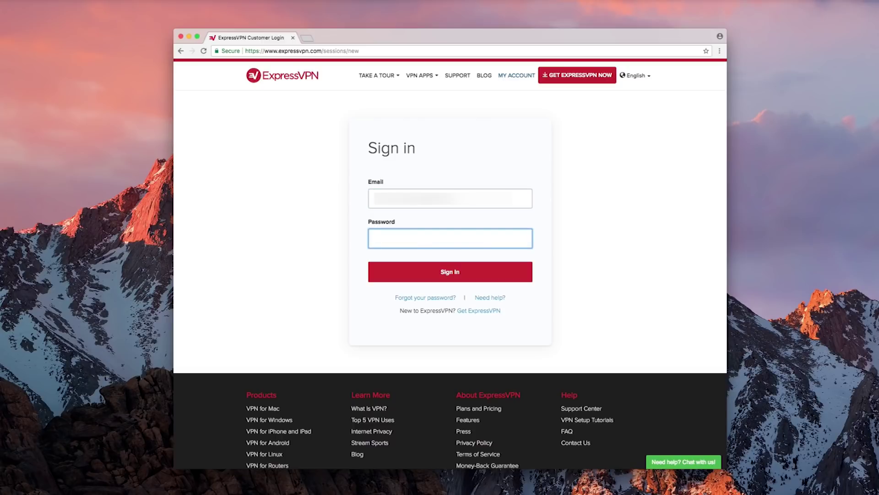
pyautogui.write('••••••••••')
pyautogui.click(470, 272)
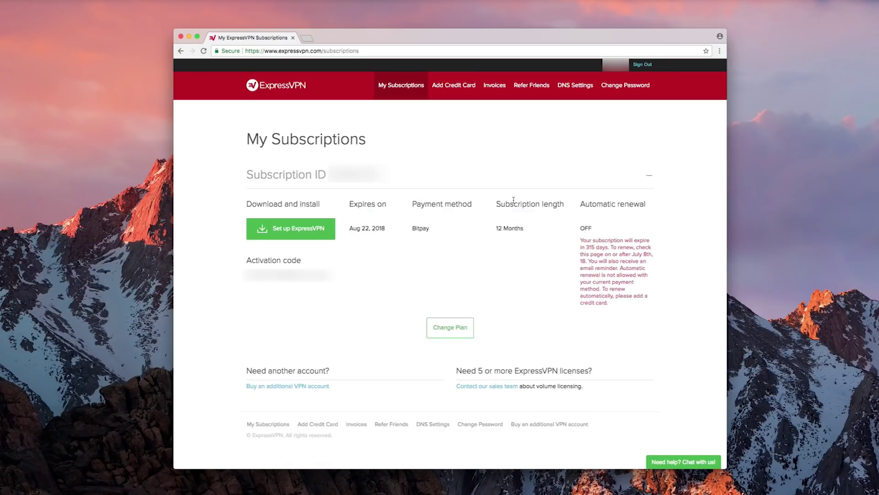
pyautogui.click(567, 88)
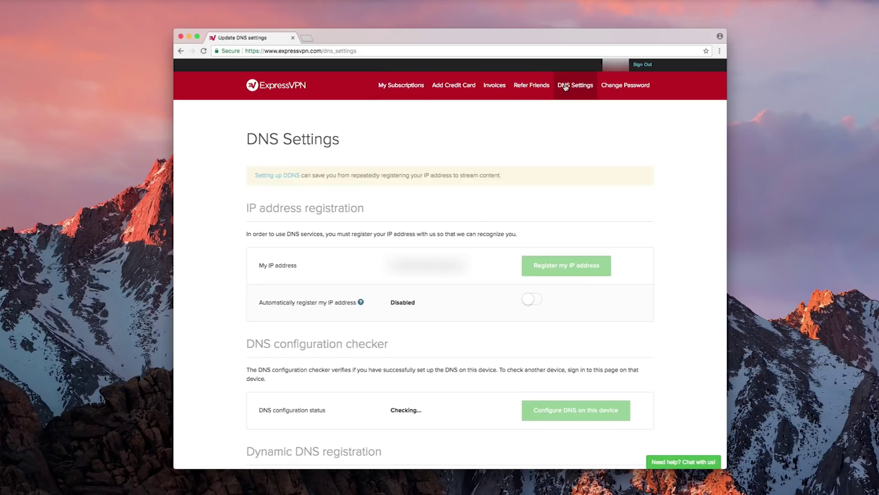
# Step: Save the Dynu setupexpressvpn hostname under Dynamic DNS registration on ExpressVPN
pyautogui.scroll(-2, 553, 117)
pyautogui.scroll(-2, 553, 117)
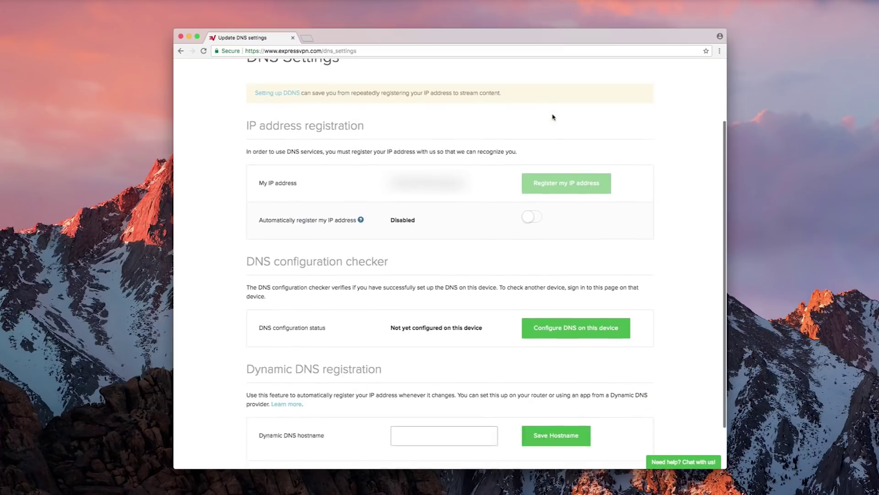
pyautogui.scroll(-2, 553, 118)
pyautogui.click(469, 381)
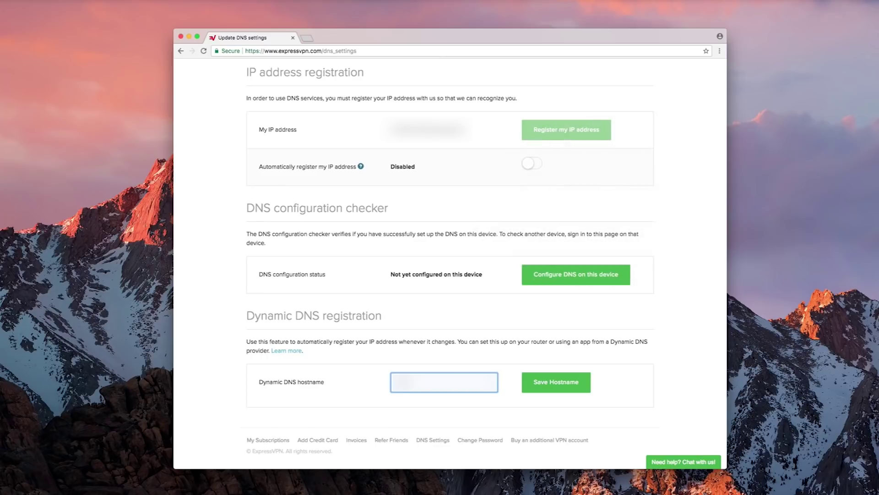
pyautogui.click(536, 383)
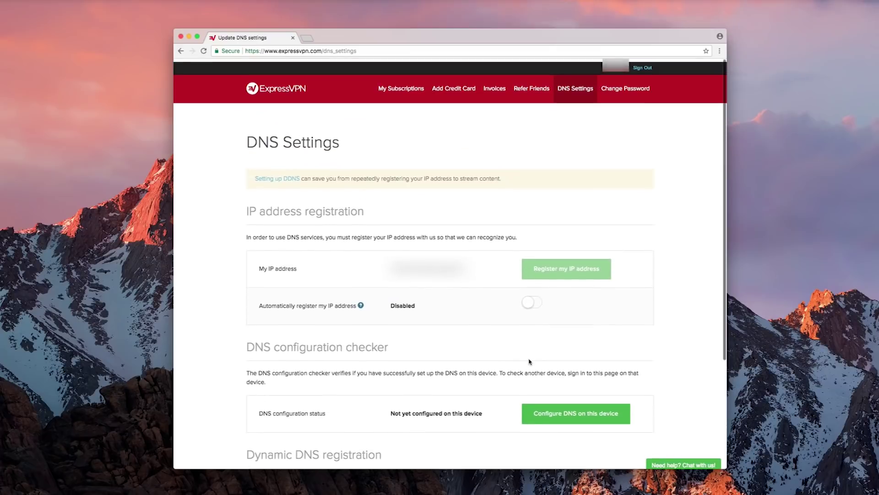
# Step: From My Subscriptions, open the device setup page and show the MediaStreamer DNS addresses
pyautogui.scroll(-1, 530, 362)
pyautogui.click(389, 90)
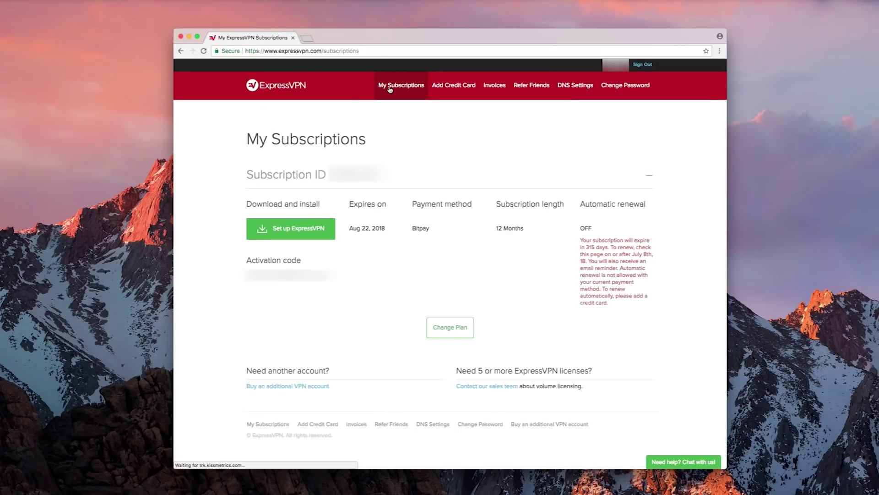
pyautogui.click(325, 230)
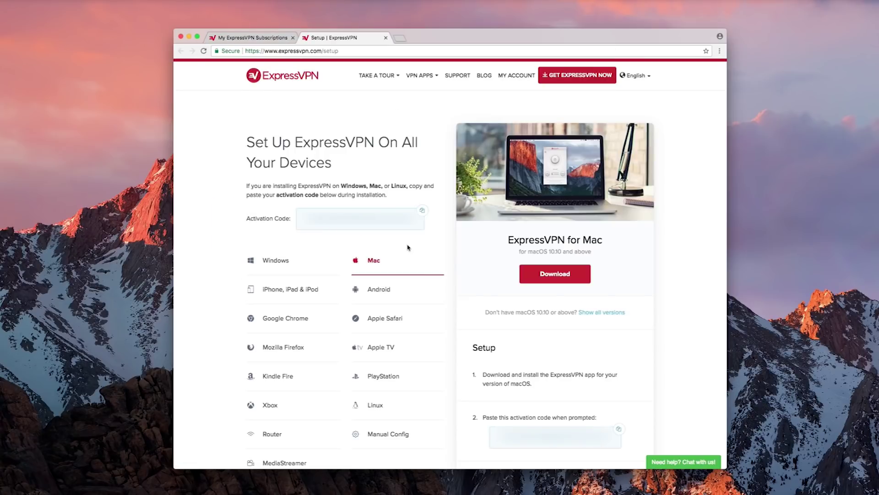
pyautogui.scroll(-3, 408, 275)
pyautogui.click(293, 401)
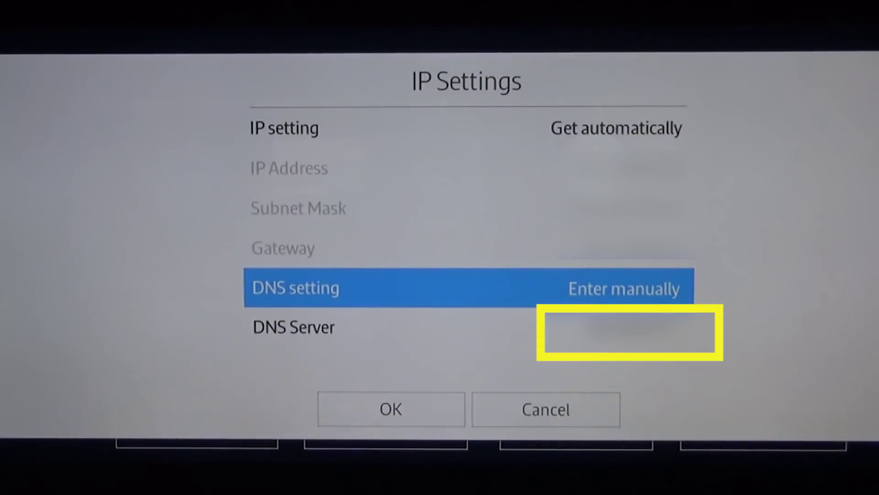
# Step: Enter the MediaStreamer IP as the TV's manual DNS server address
pyautogui.press('Down')
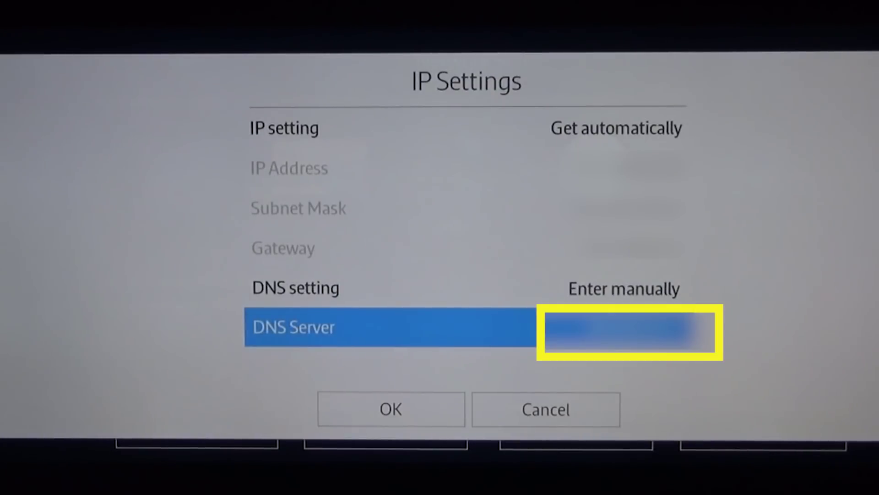
pyautogui.press('Return')
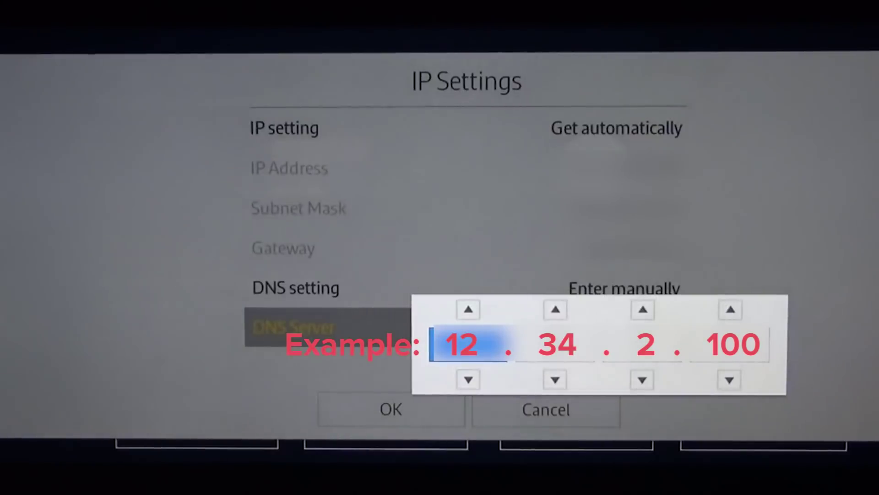
pyautogui.press('Right')
pyautogui.press('Right')
pyautogui.press('Right')
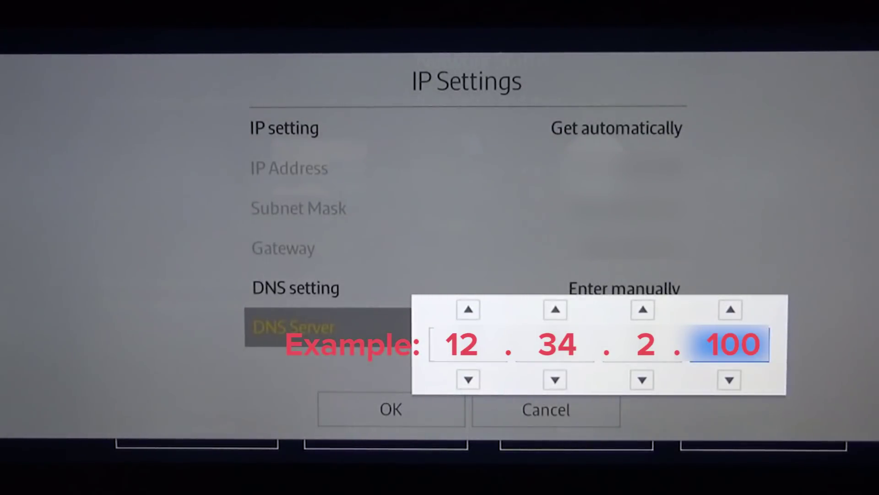
pyautogui.press('Return')
pyautogui.press('Down')
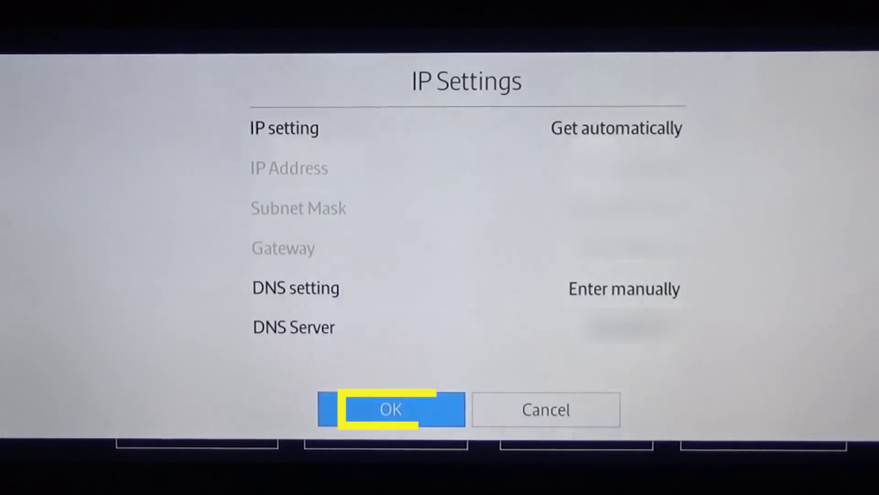
# Step: Confirm the IP settings so the TV checks its wireless network connection
pyautogui.press('Return')
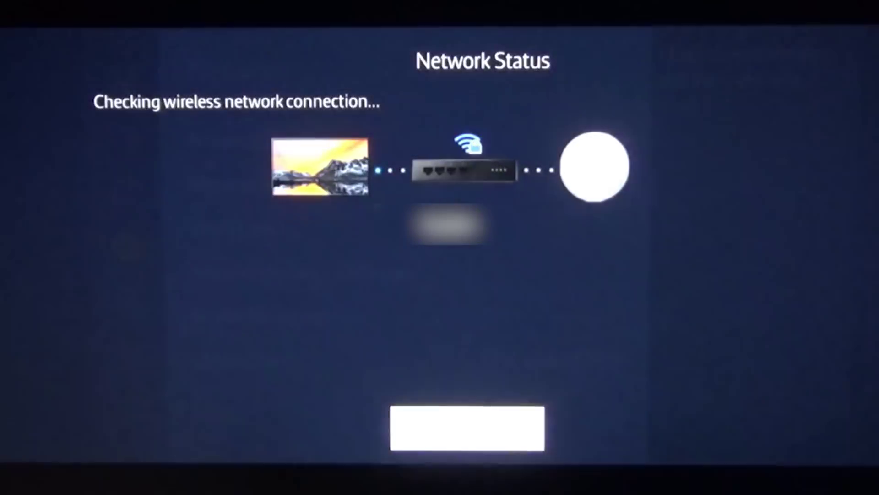